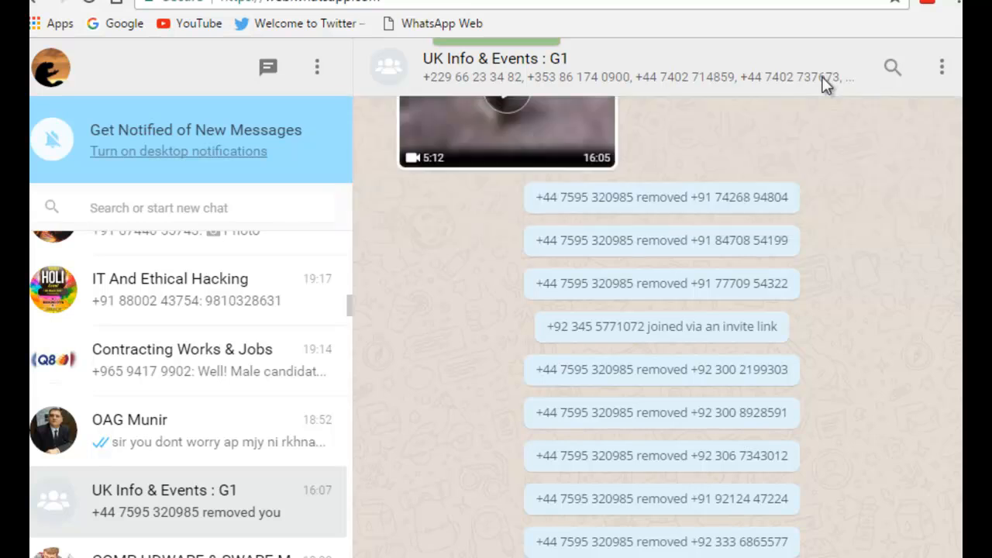
- Inspect the participant number list in the "UK Info & Events : G1" group header and copy its selected span element
right_click(825, 84)
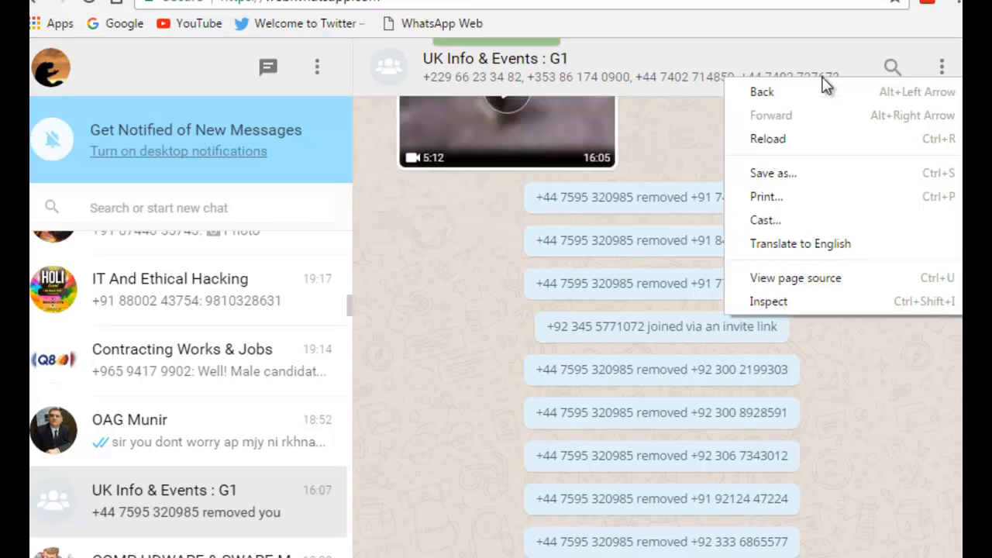
click(804, 300)
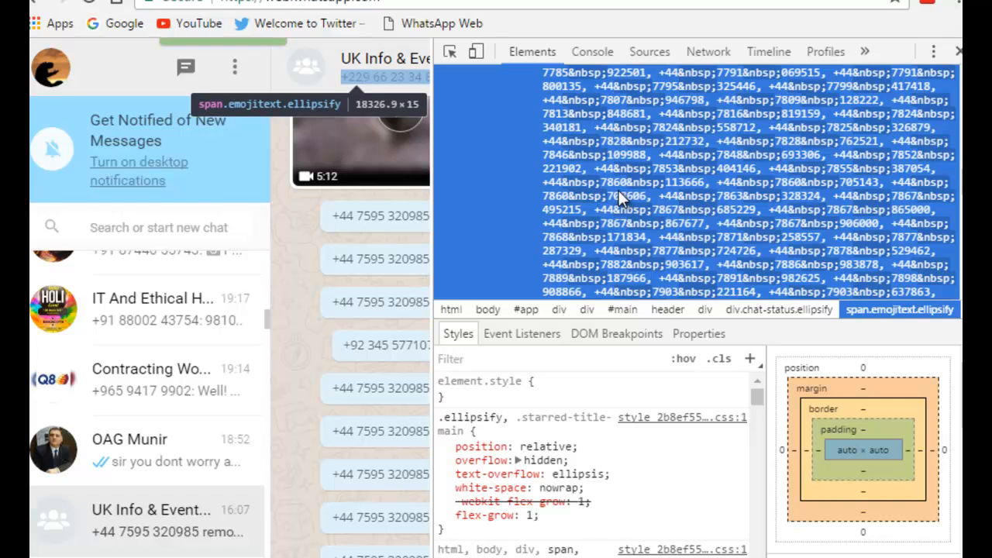
right_click(597, 186)
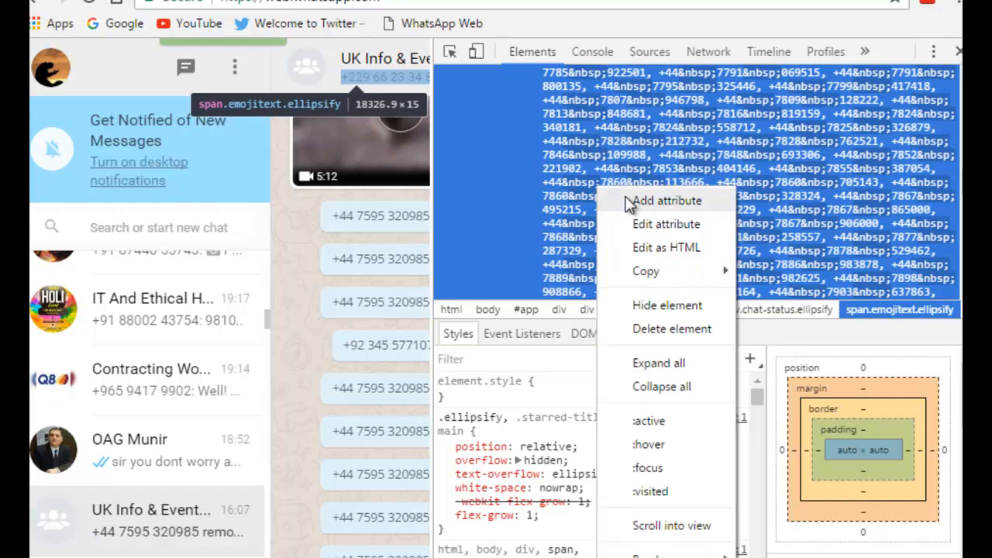
mouse_move(649, 271)
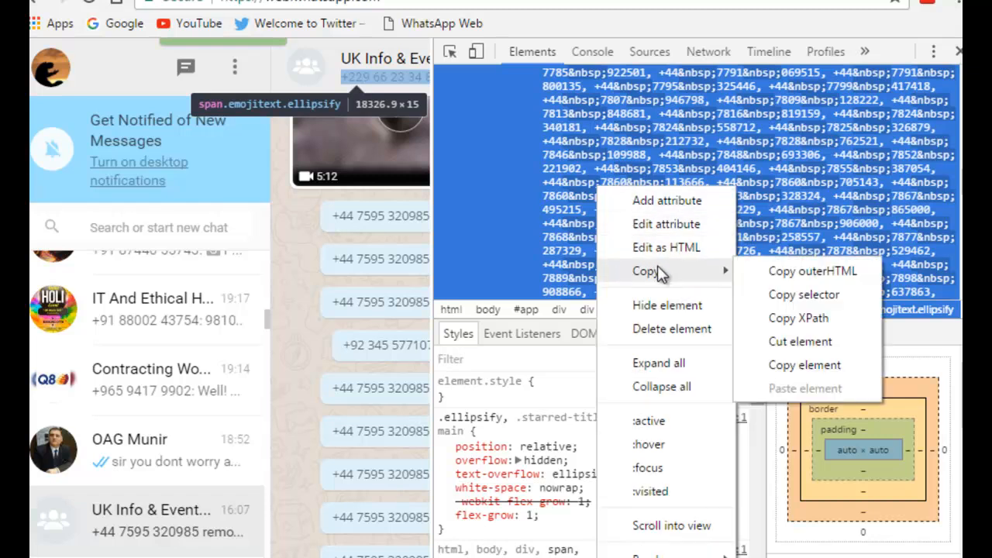
click(806, 365)
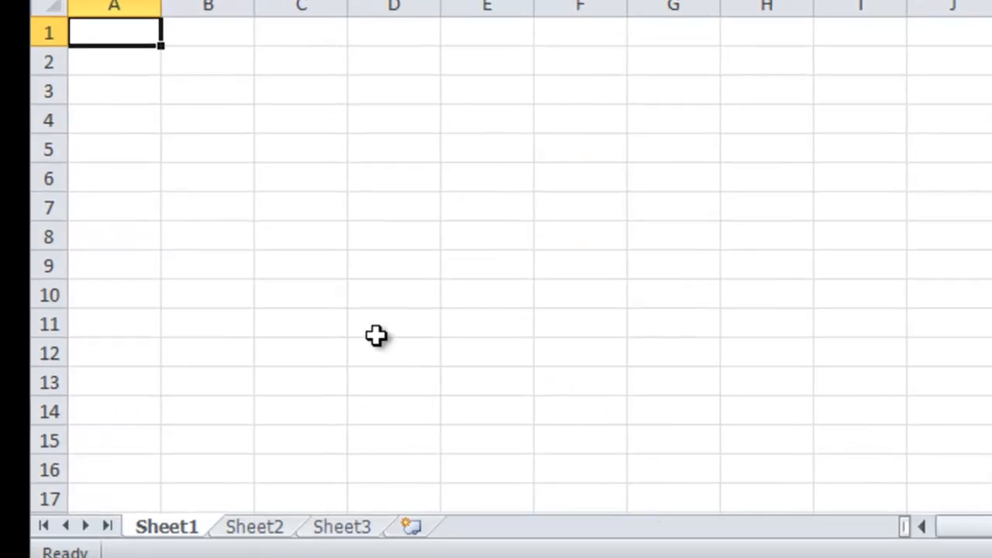
- Switch to Excel and paste the copied element's HTML as text into cell A3 of Sheet1
click(133, 93)
double_click(133, 93)
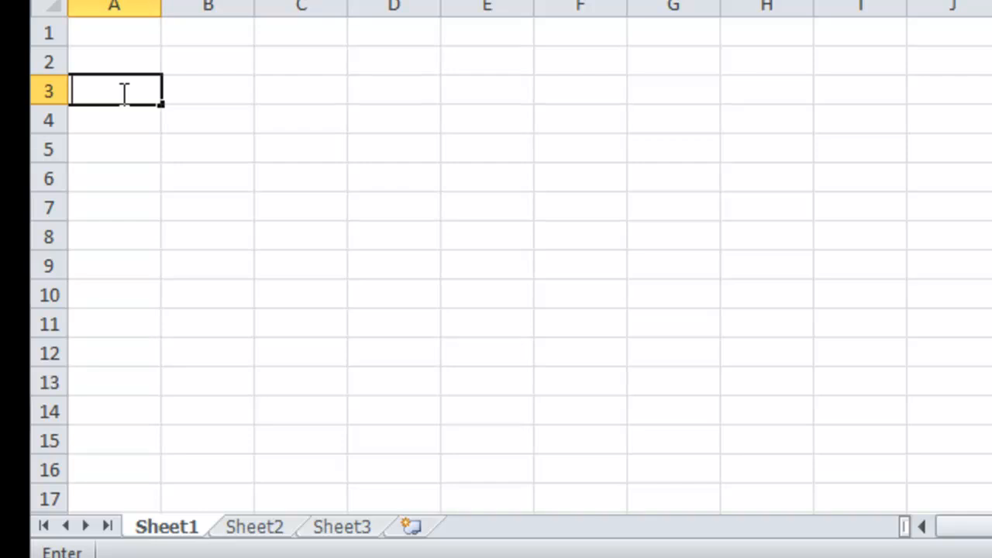
right_click(124, 93)
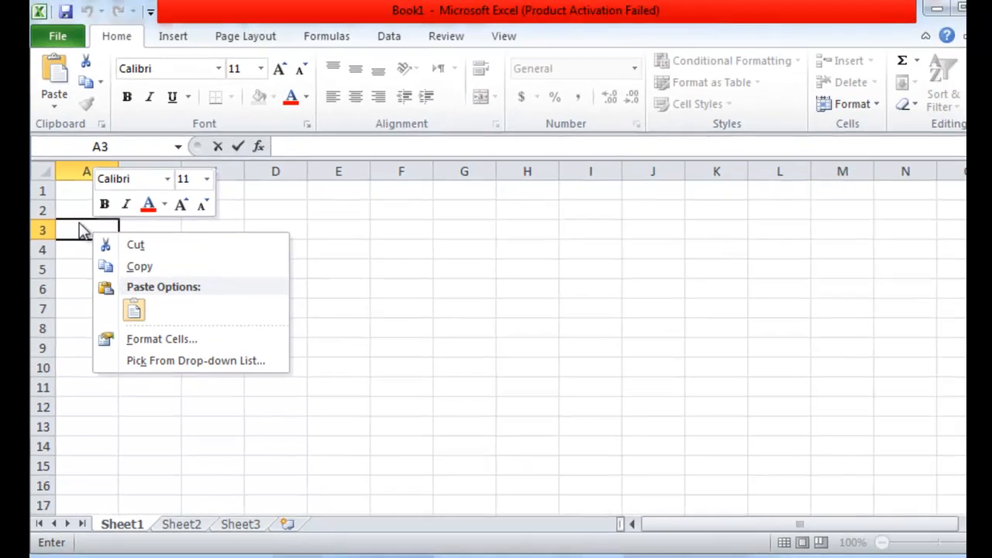
click(103, 87)
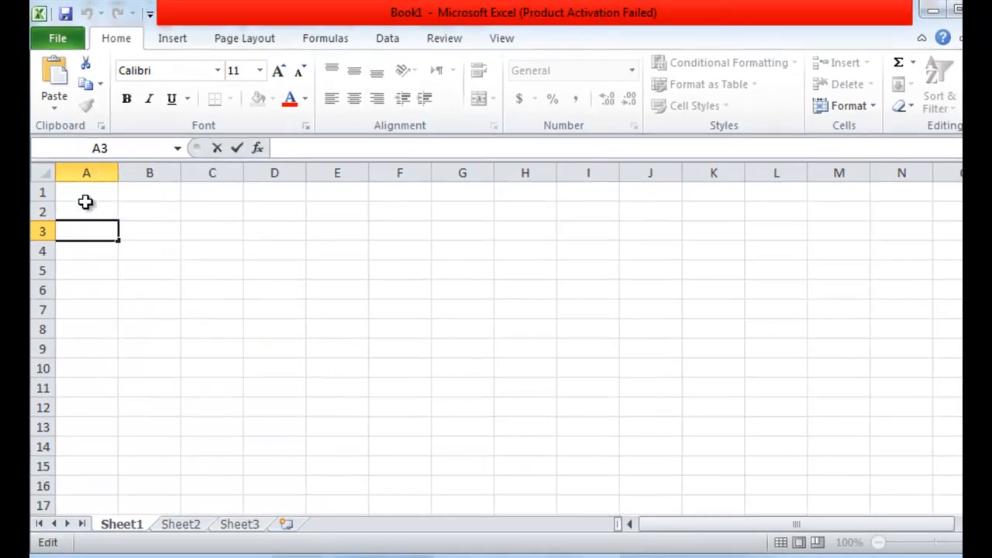
key(ctrl+v)
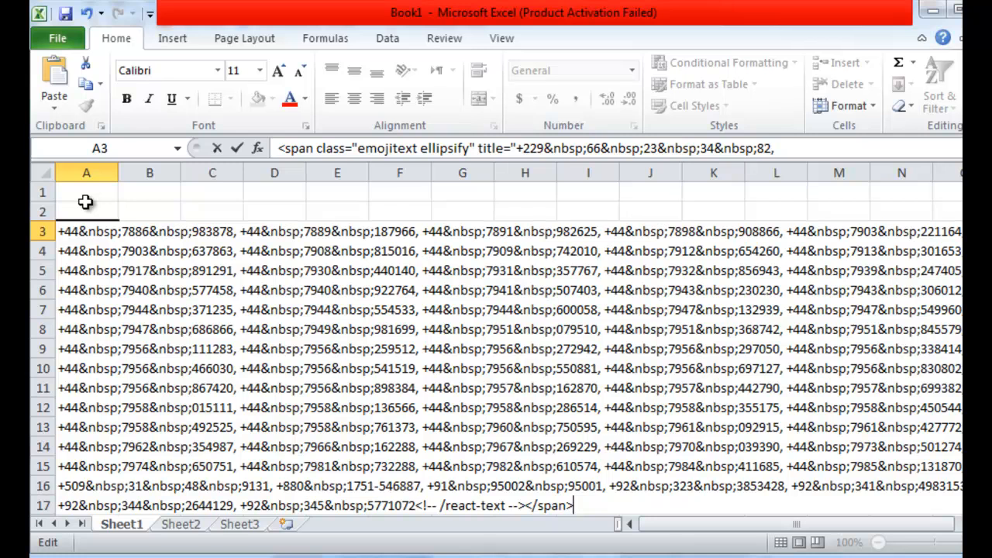
key(Return)
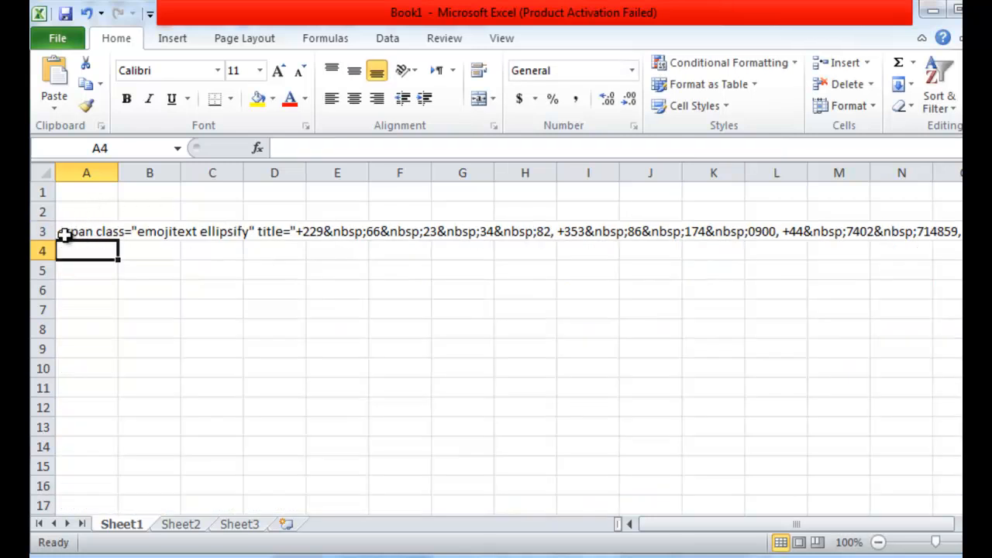
click(41, 231)
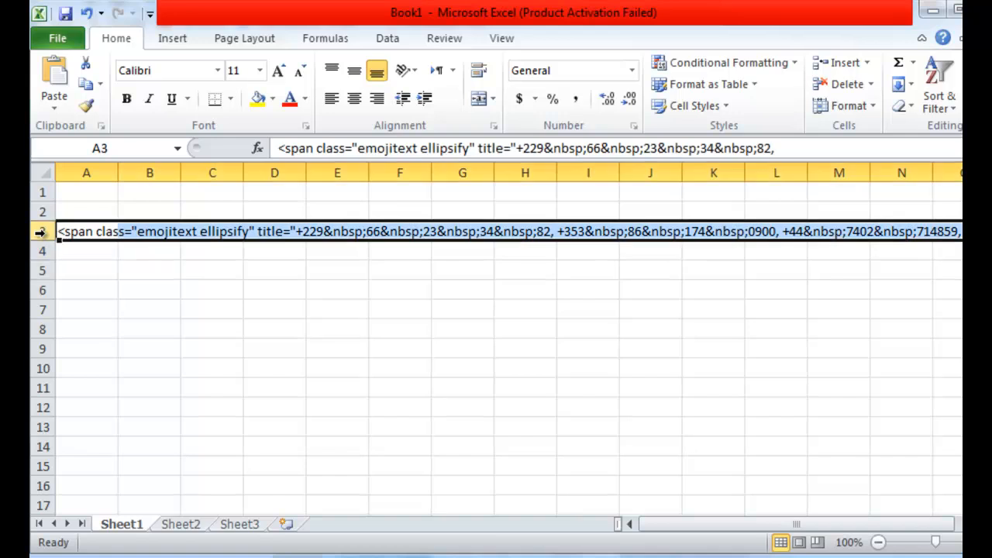
right_click(40, 232)
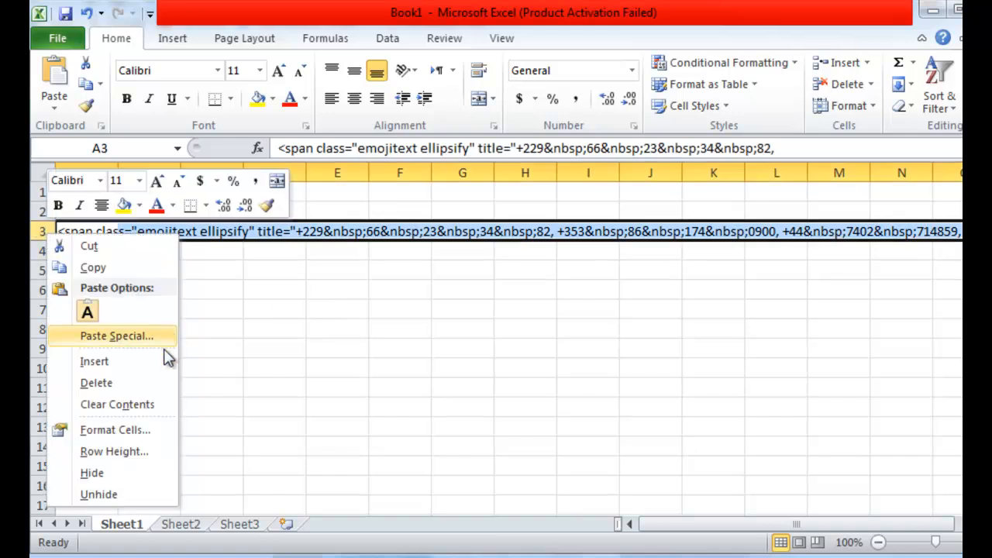
click(350, 359)
- Start Text to Columns on cell A3 with Delimited as the original data type
click(89, 230)
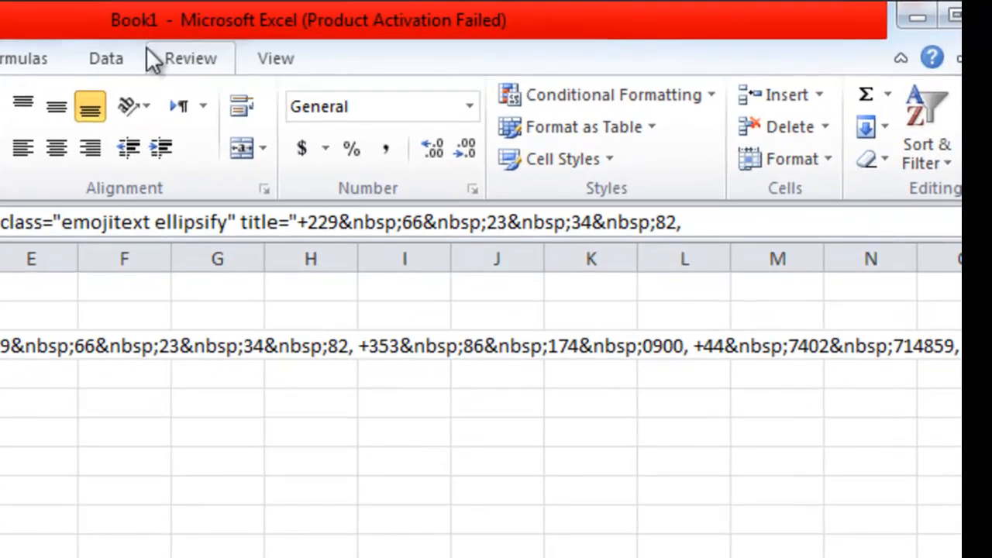
click(102, 62)
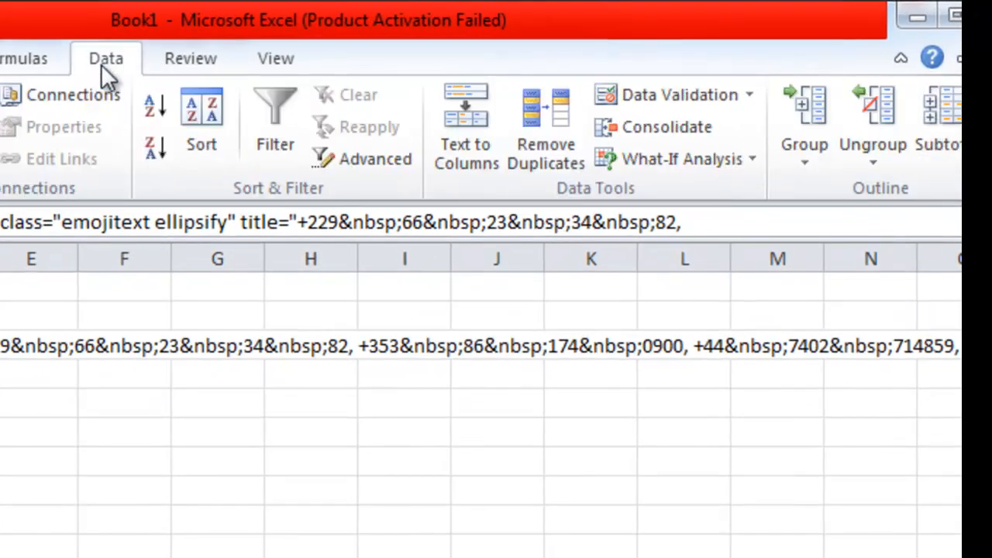
click(474, 163)
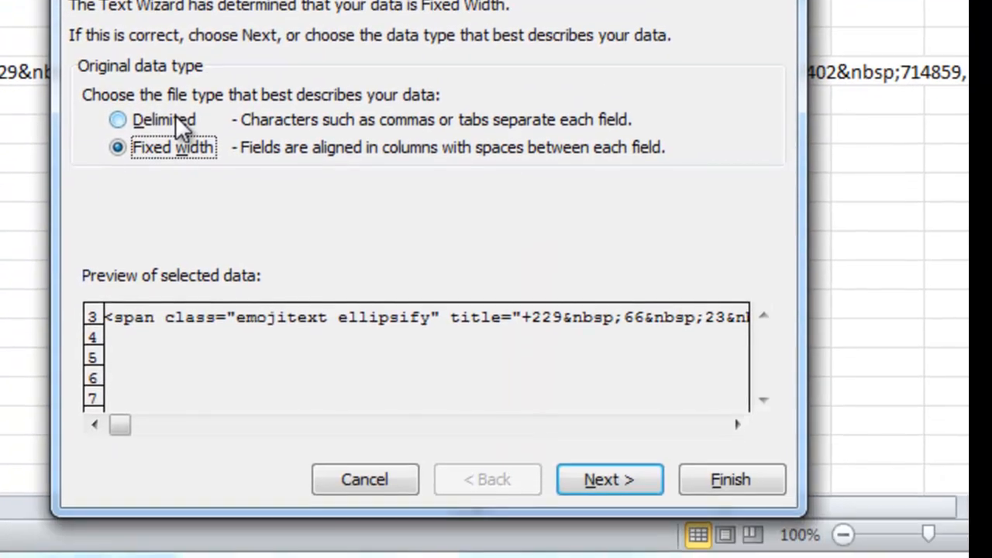
click(169, 391)
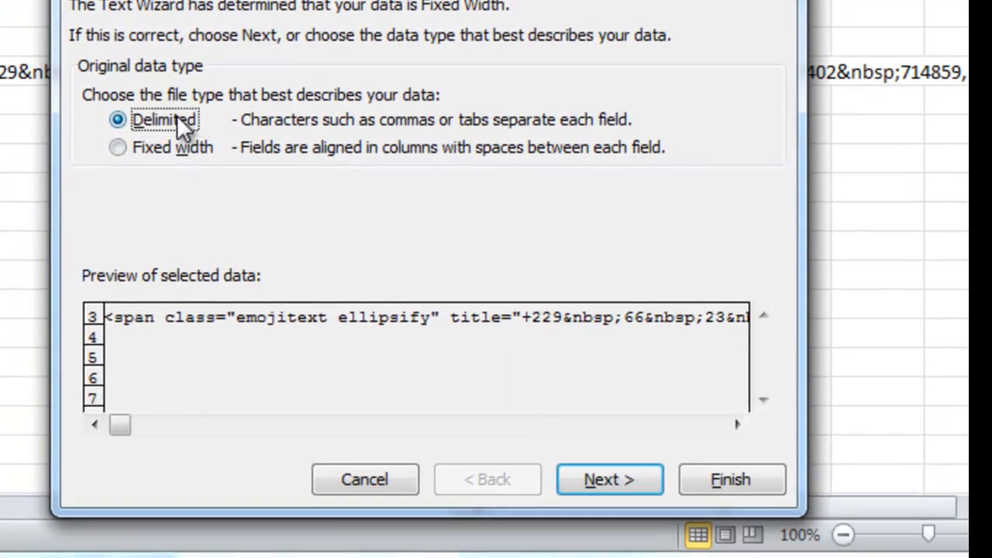
click(594, 469)
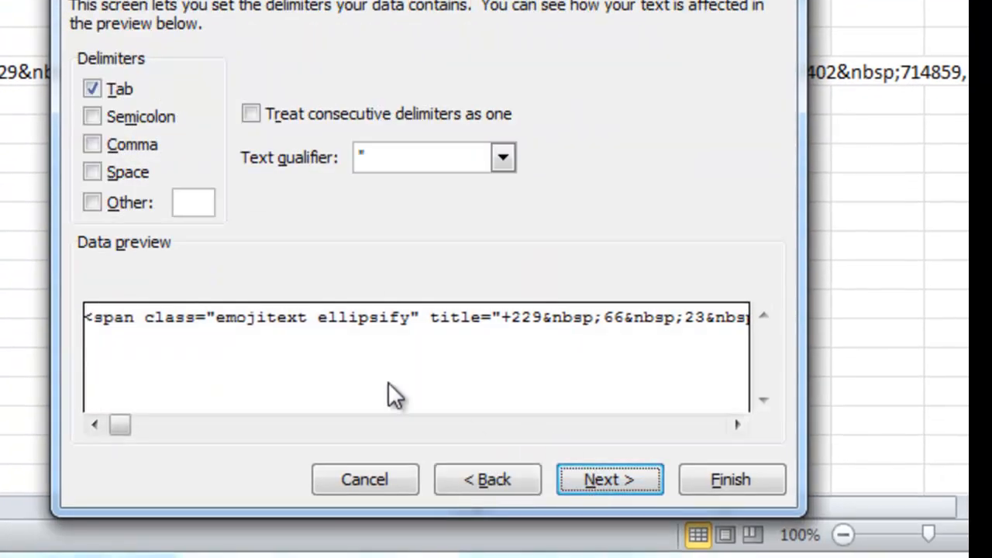
- Split the A3 text at tabs, spaces and a custom comma delimiter, with the first column formatted as Text
click(127, 172)
click(140, 203)
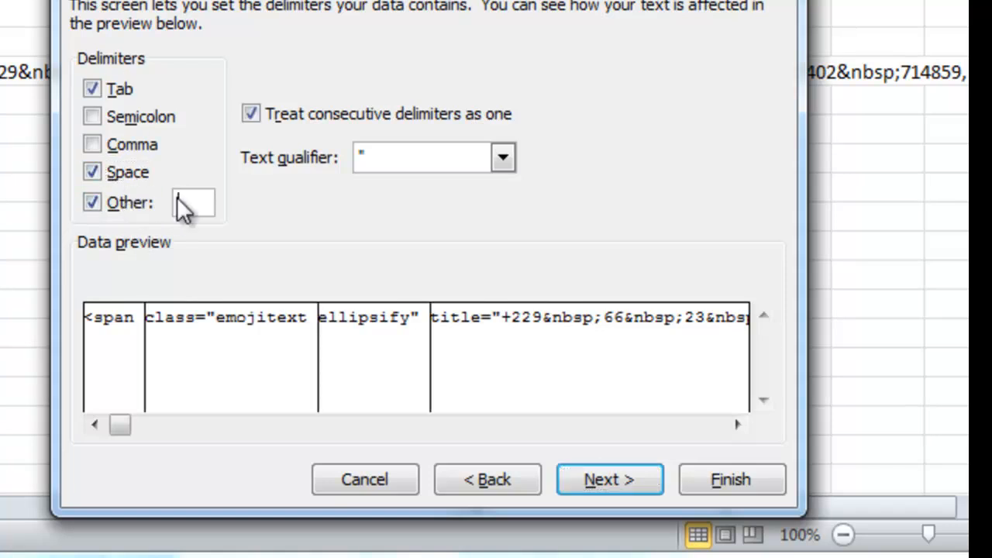
text(,)
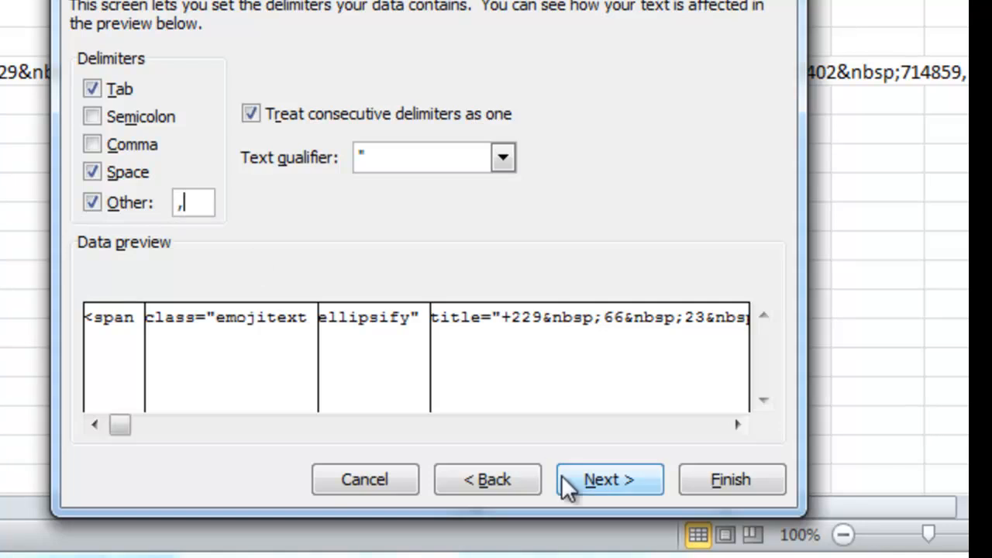
click(575, 481)
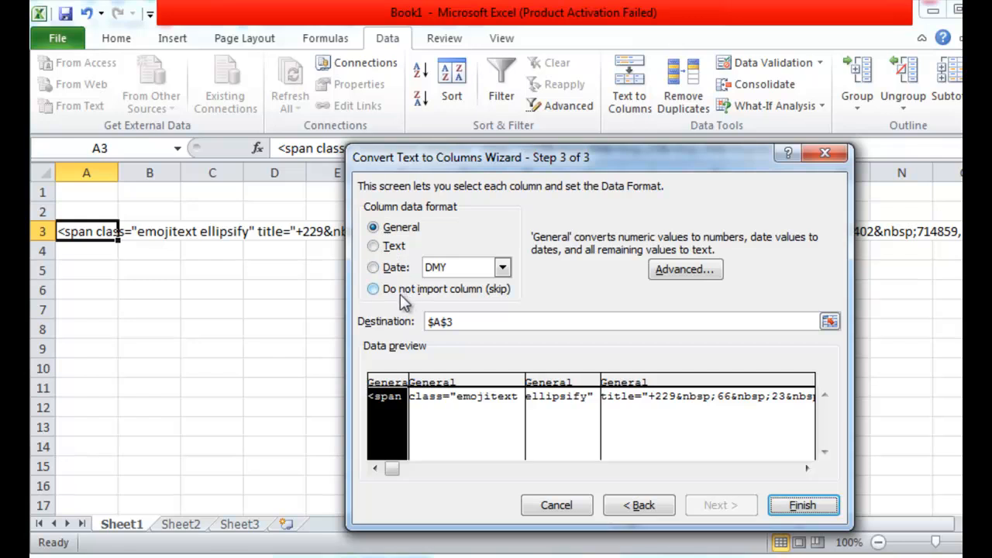
click(372, 245)
click(801, 505)
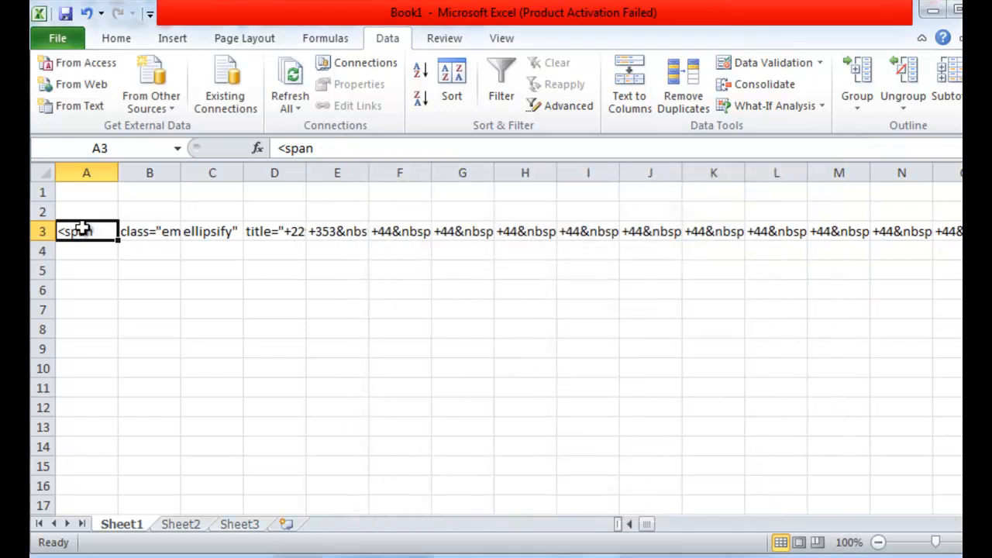
- Copy row 3 and paste it transposed into column A starting at cell A8
click(43, 232)
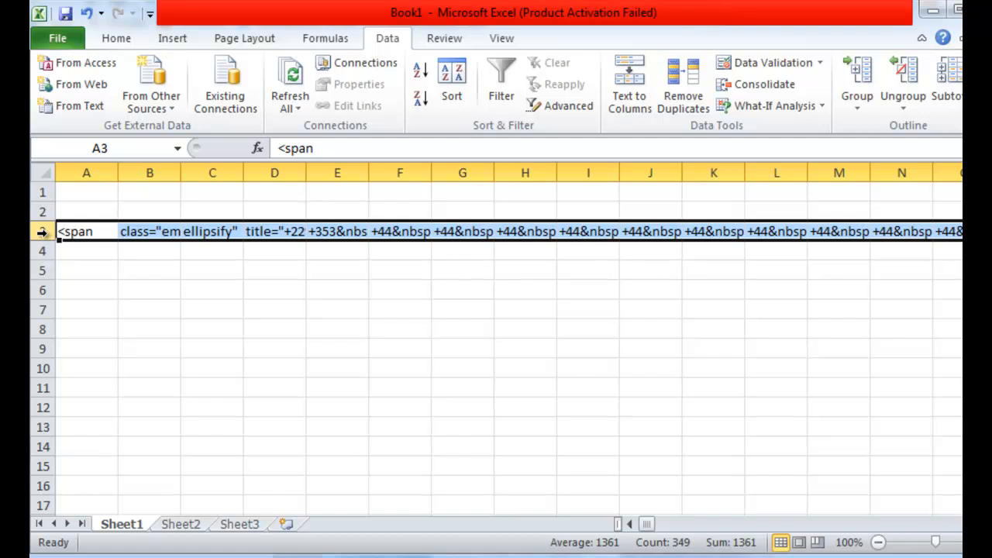
right_click(43, 231)
click(111, 263)
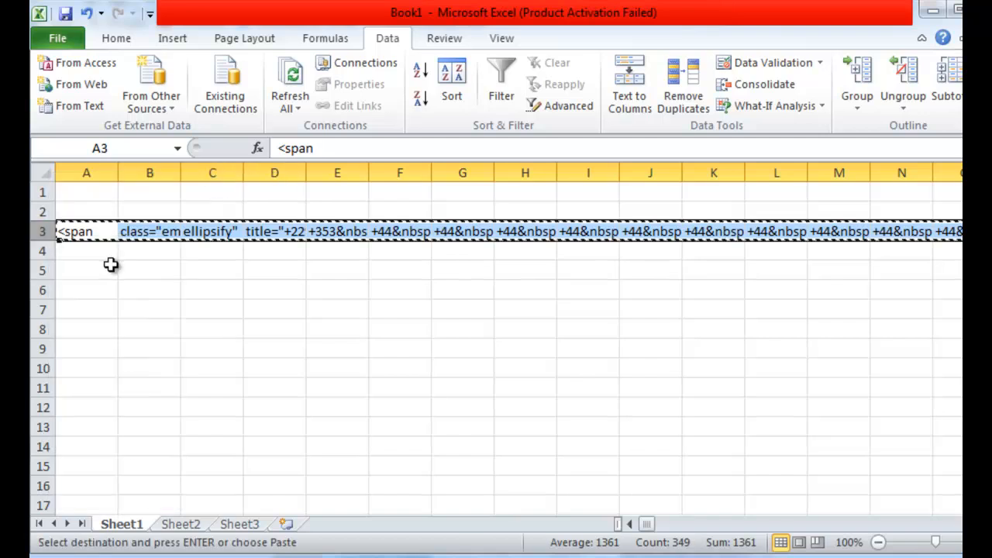
click(88, 332)
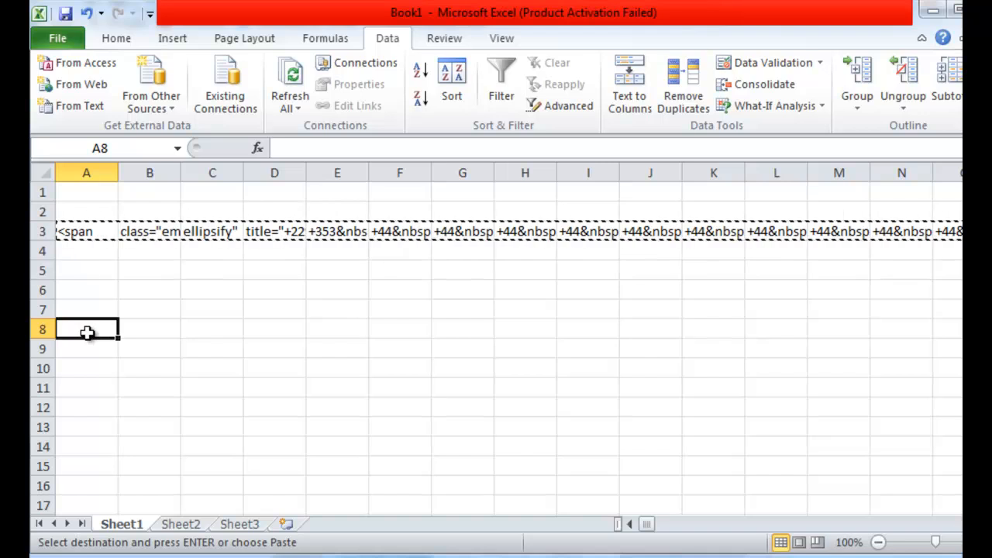
right_click(87, 332)
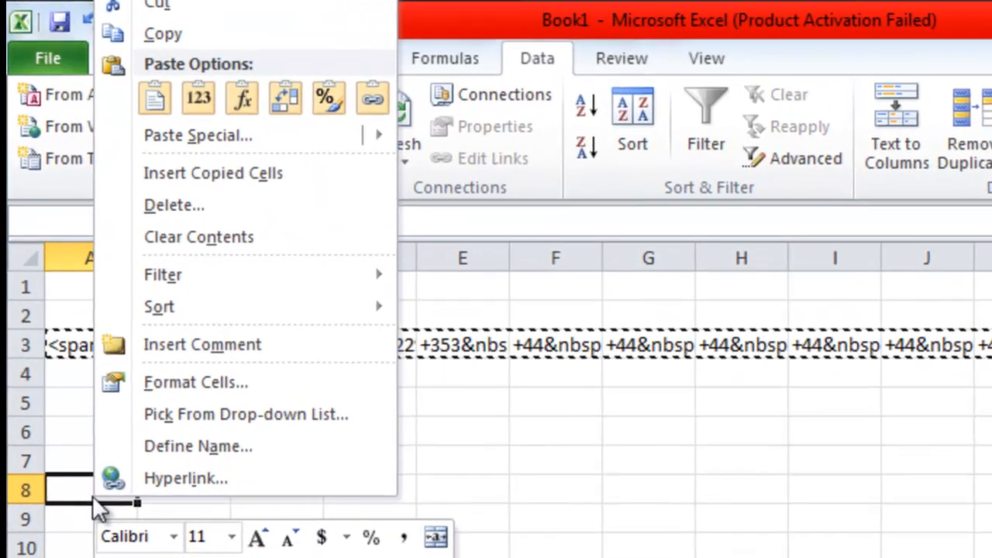
mouse_move(214, 144)
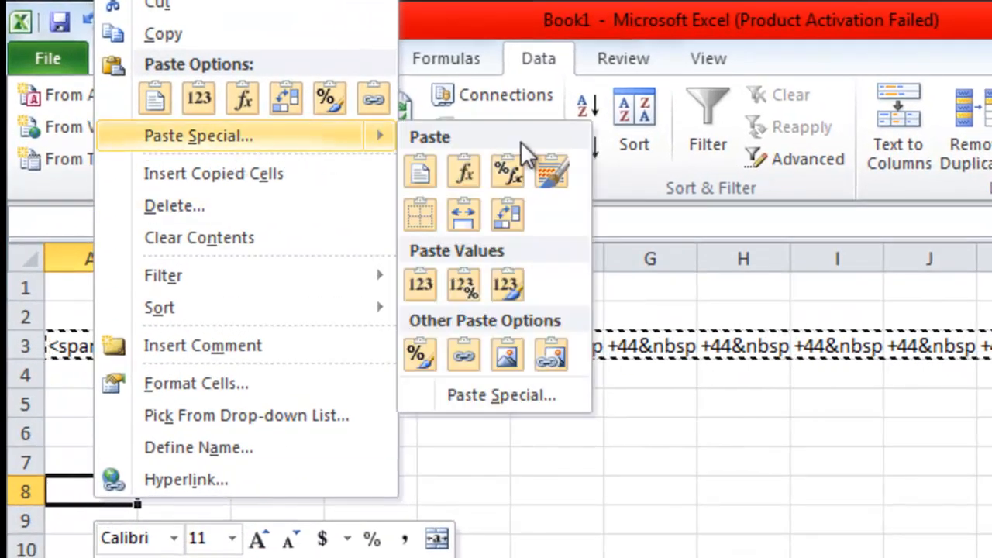
click(497, 403)
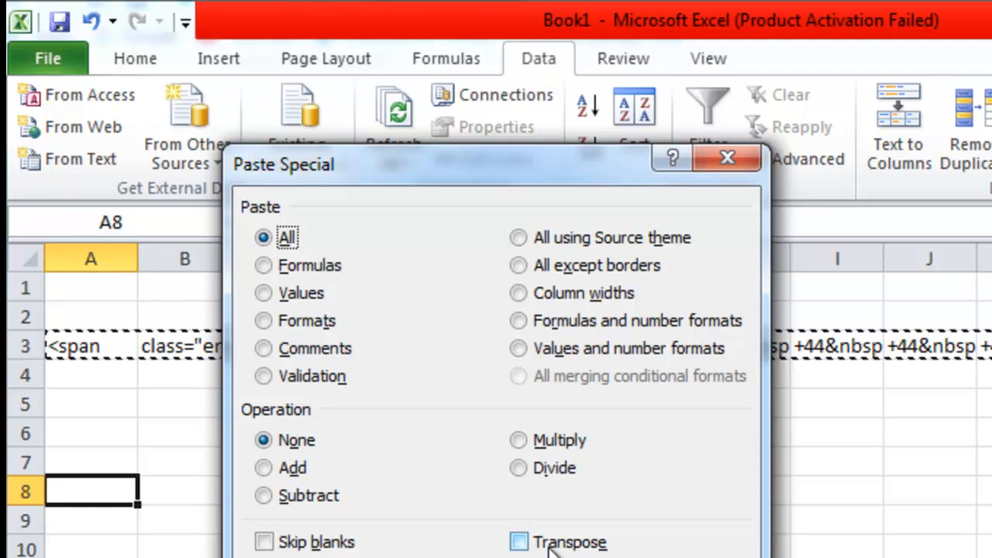
click(519, 542)
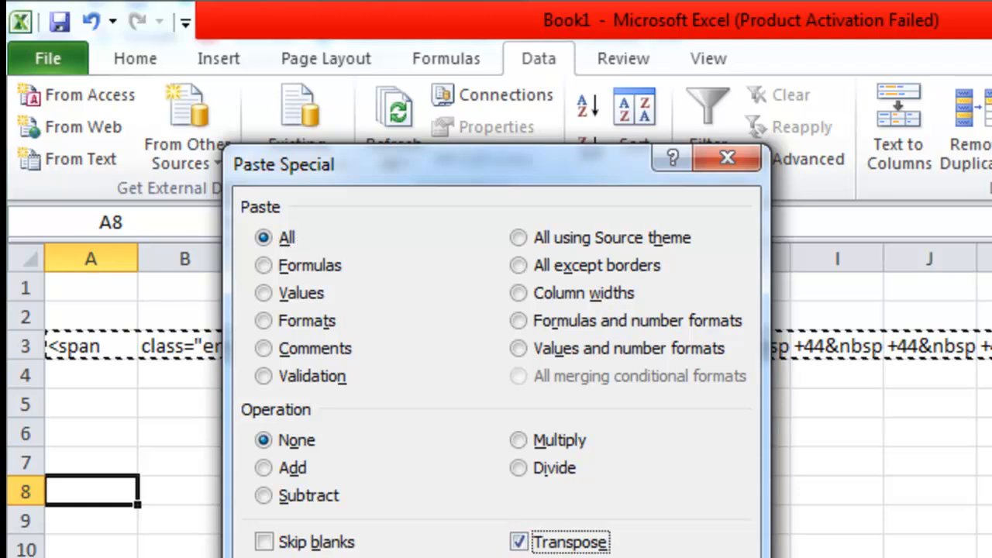
click(595, 557)
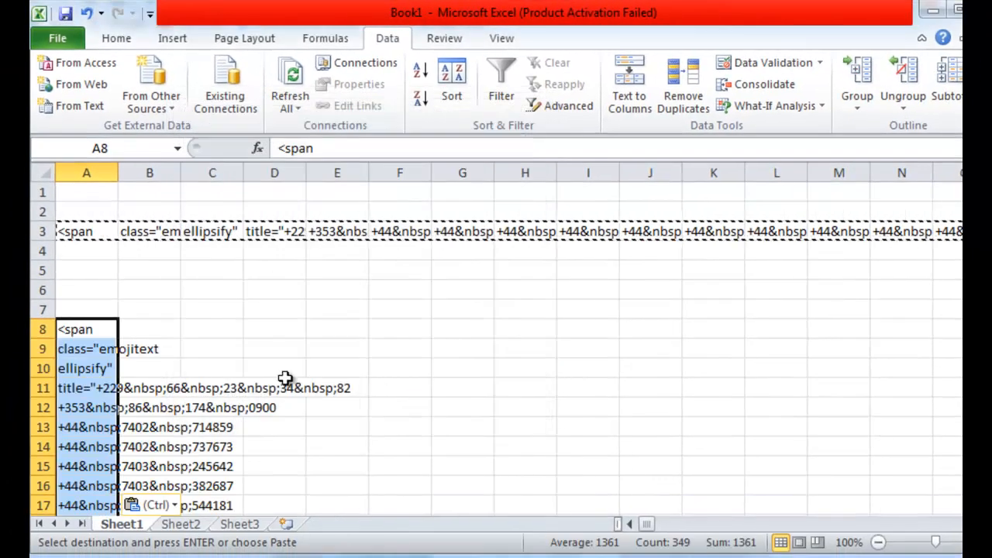
- Sort the transposed list in column A in ascending order
scroll(124, 356, down, 5)
scroll(126, 311, up, 5)
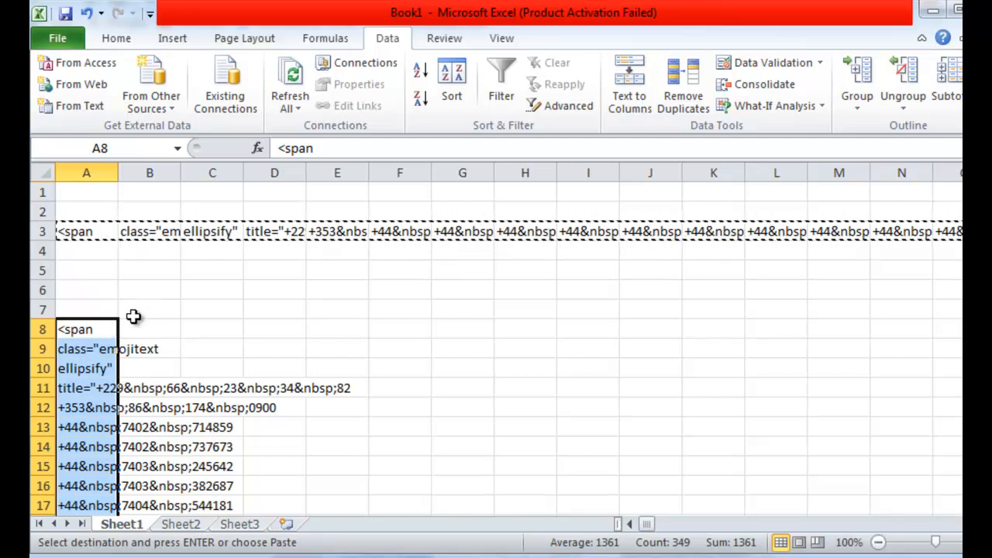
click(415, 70)
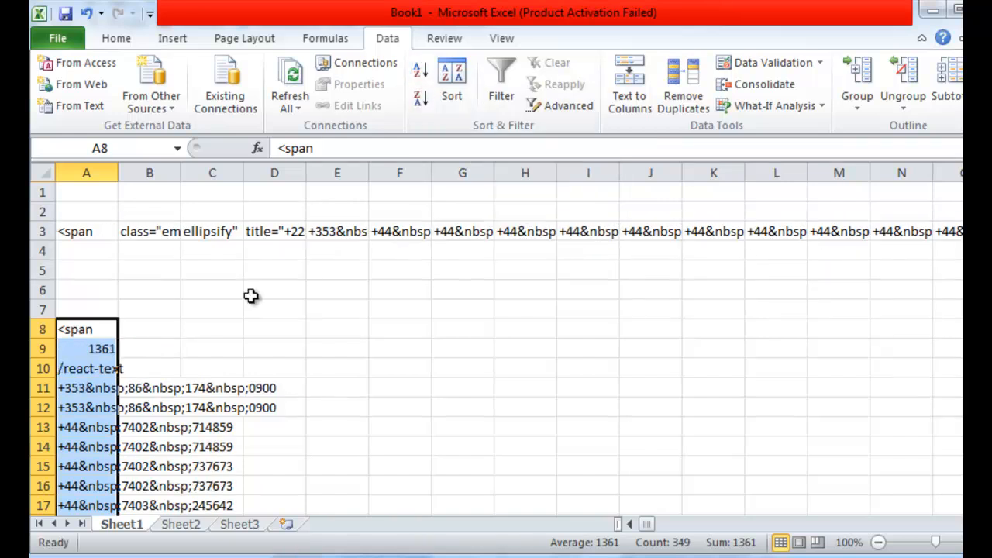
- Delete rows 8 to 10, which hold leftover HTML fragments above the phone numbers
drag(35, 330, 35, 369)
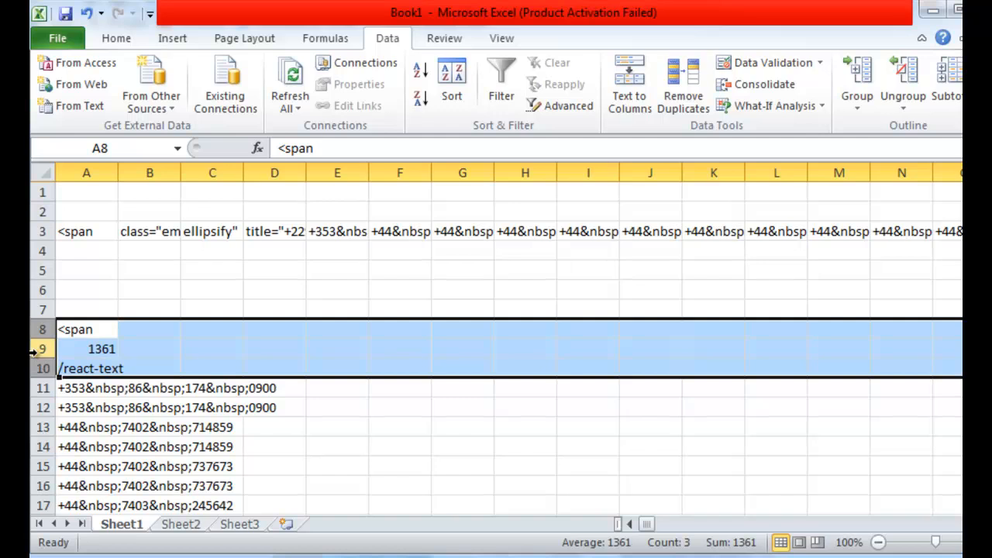
right_click(39, 349)
click(80, 227)
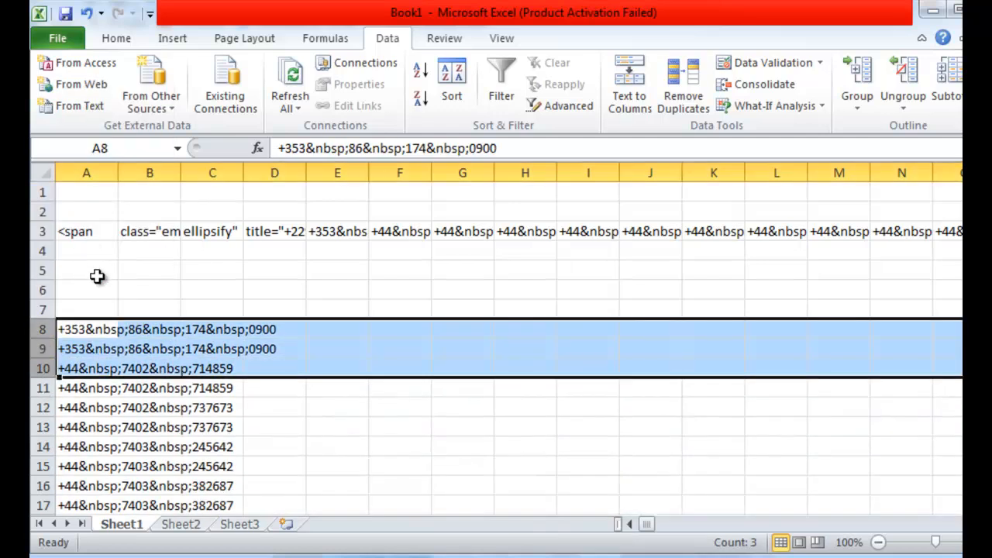
scroll(96, 276, down, 6)
scroll(96, 275, down, 20)
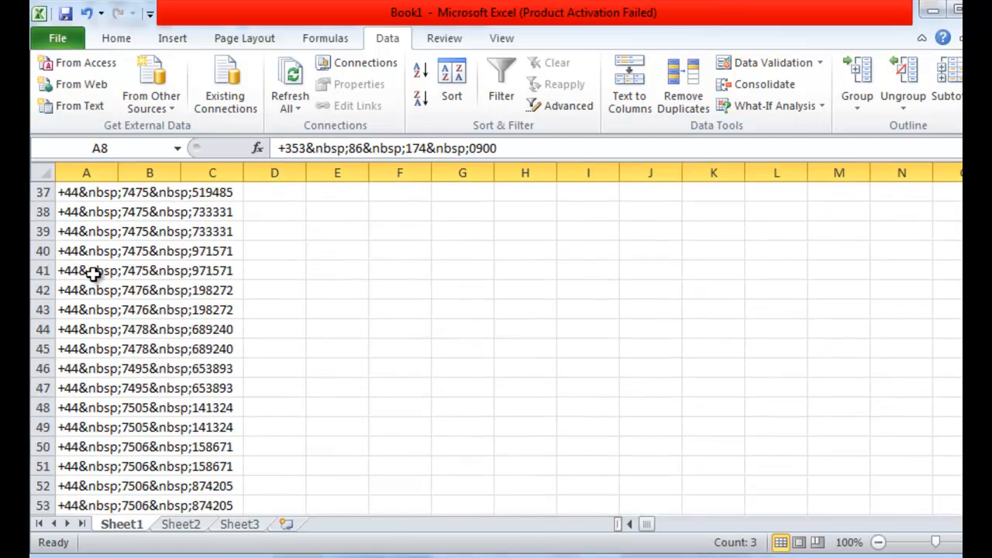
scroll(101, 308, down, 20)
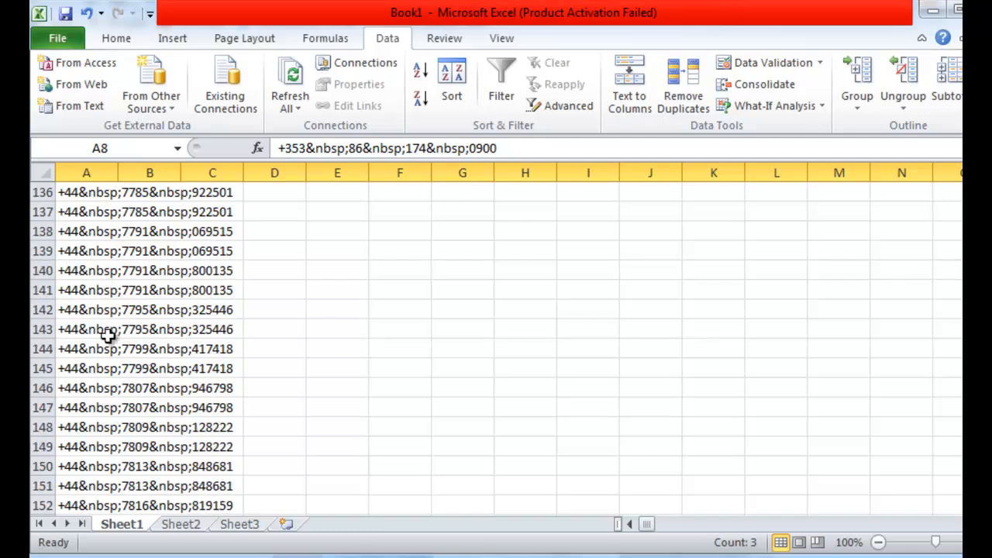
- Delete rows 348 to 354, which hold leftover HTML fragments below the phone numbers
scroll(112, 356, down, 20)
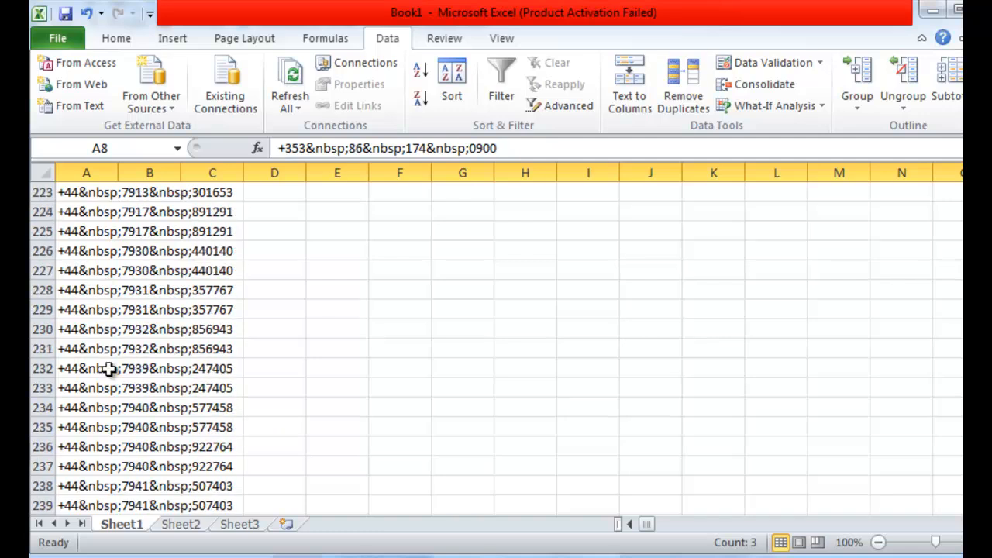
scroll(107, 372, down, 14)
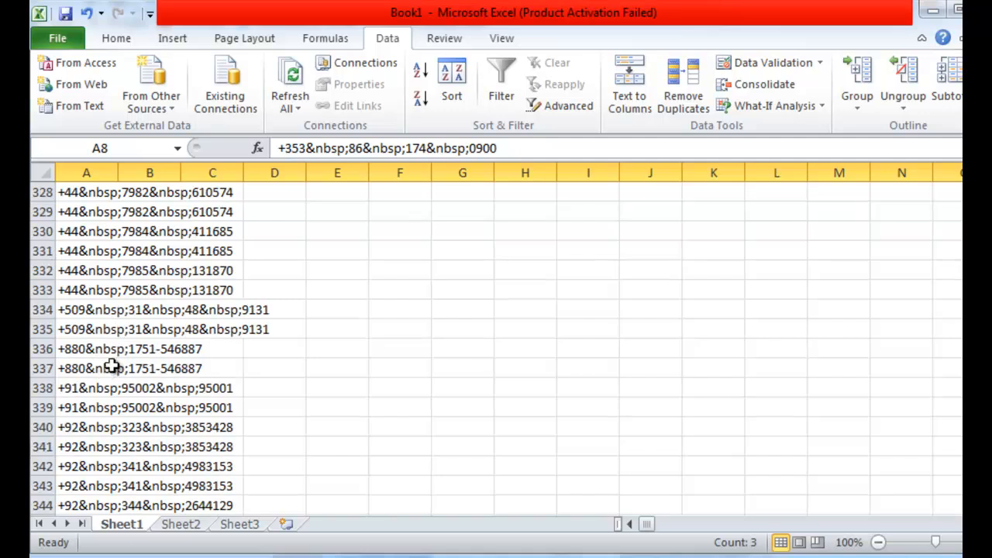
scroll(109, 364, up, 4)
scroll(108, 365, down, 1)
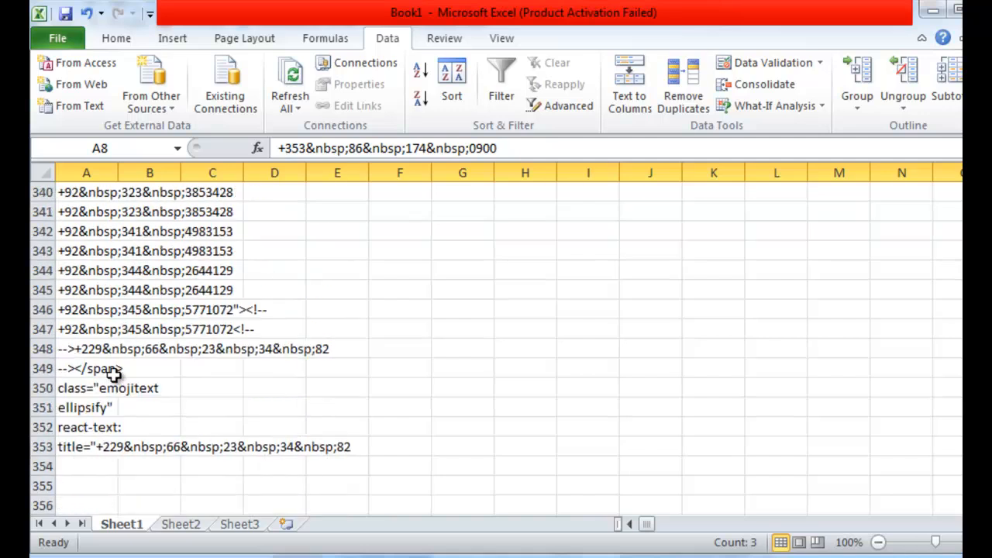
drag(43, 349, 43, 466)
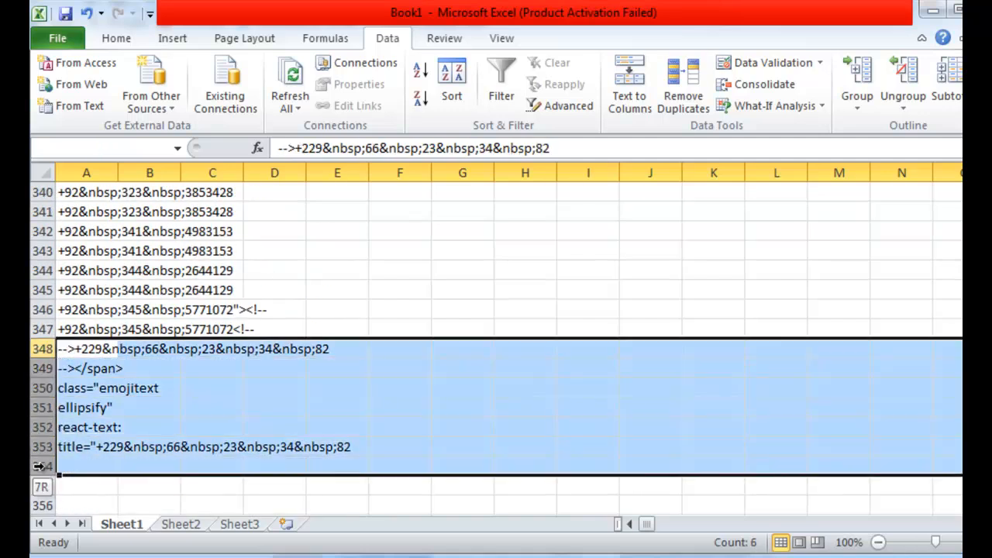
right_click(43, 455)
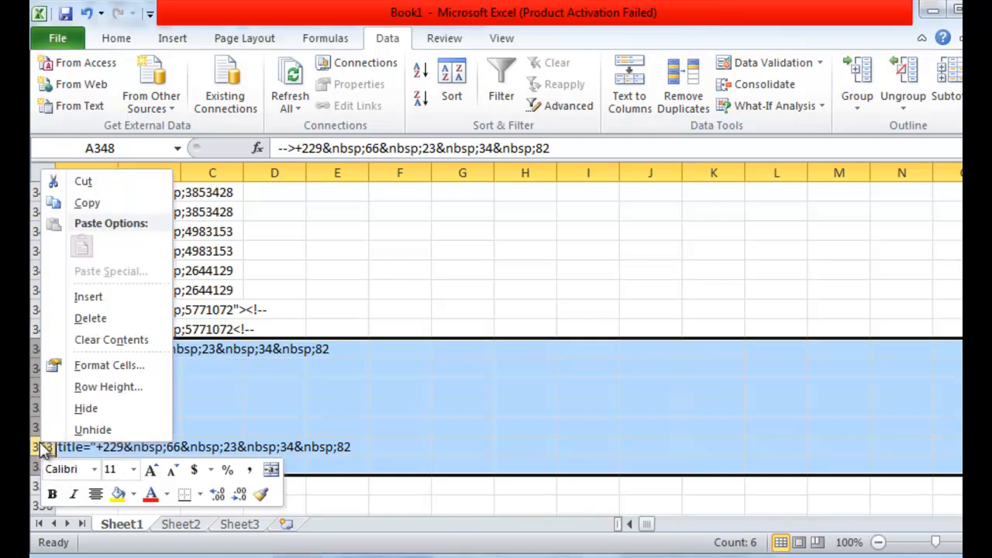
click(90, 319)
- Highlight the "&nbsp;" code that follows the country code in cell A8, and leave cell editing
scroll(138, 369, up, 12)
scroll(138, 369, up, 20)
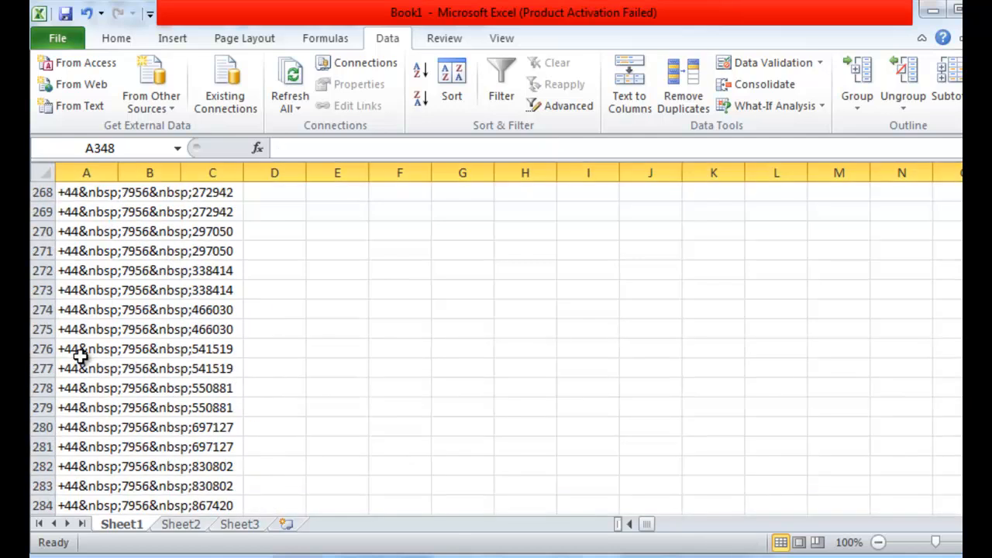
scroll(80, 352, up, 20)
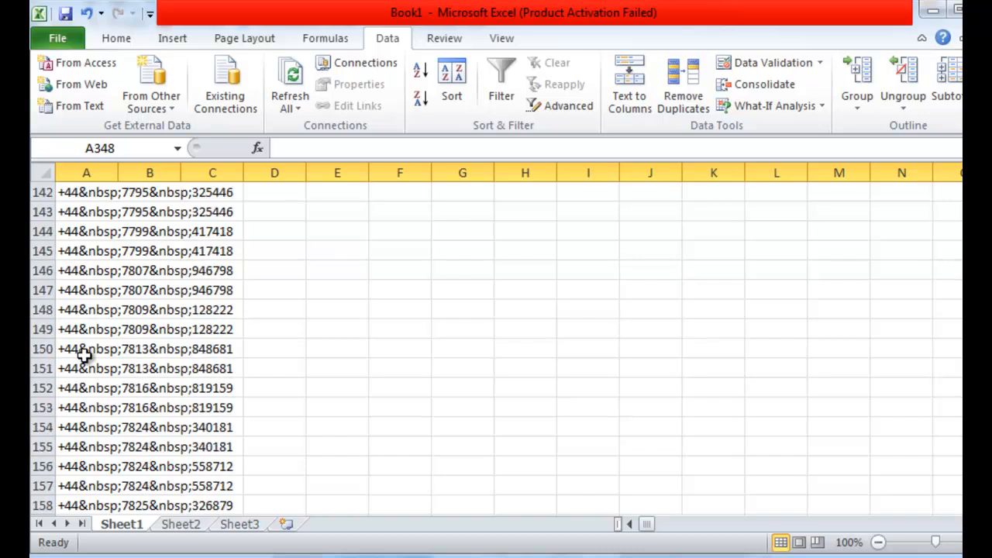
scroll(80, 366, up, 20)
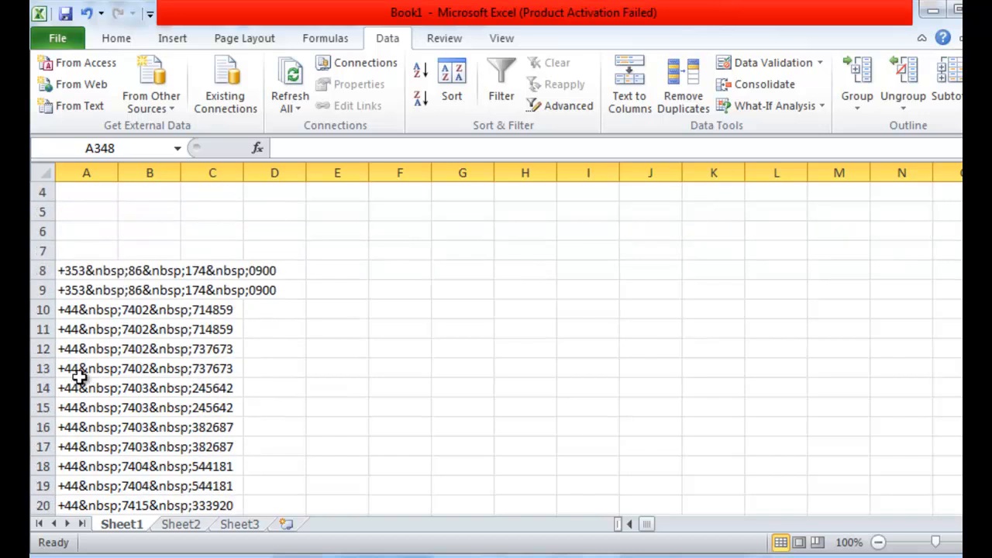
click(82, 268)
double_click(89, 269)
drag(89, 270, 126, 278)
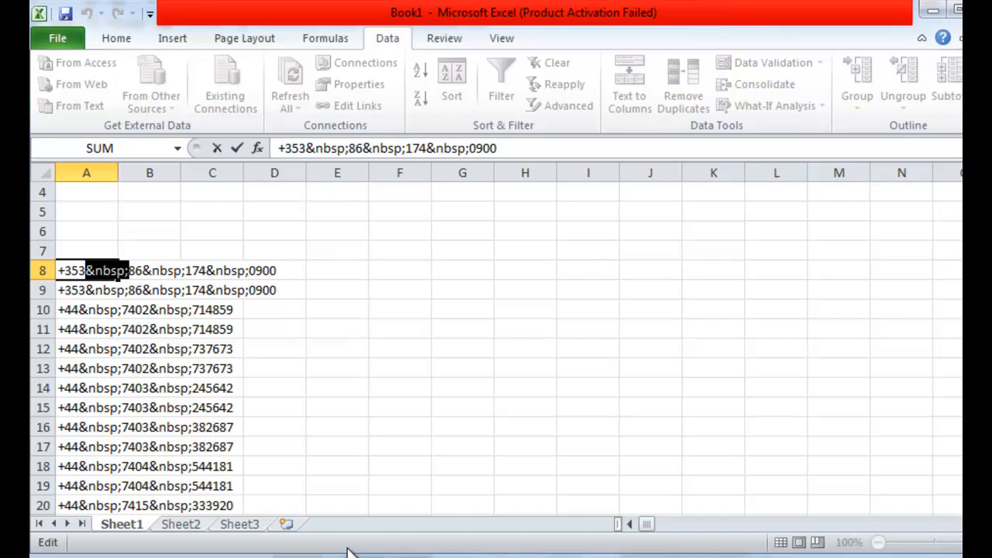
key(Return)
key(Escape)
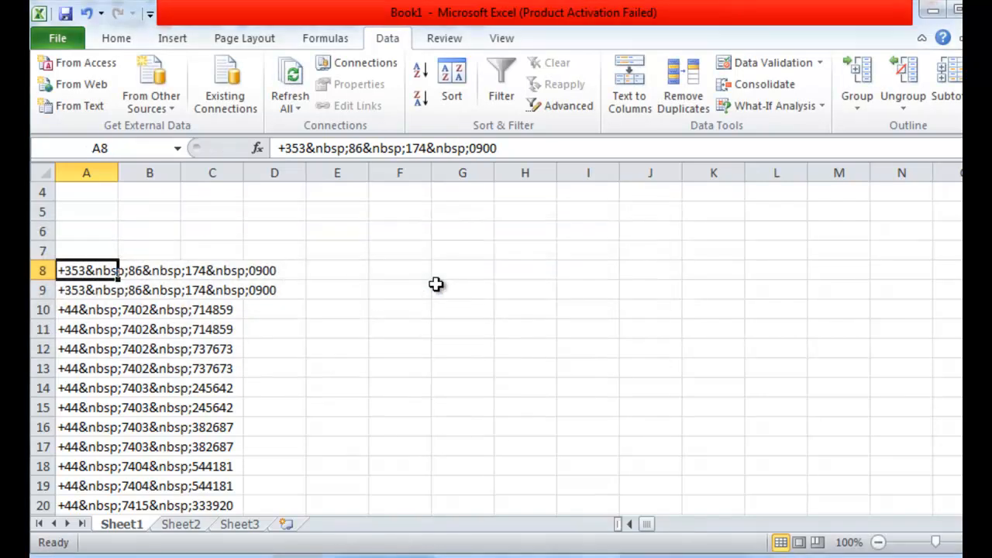
- Replace every "&nbsp;" in cells A8 to A347 with a space
drag(84, 267, 93, 456)
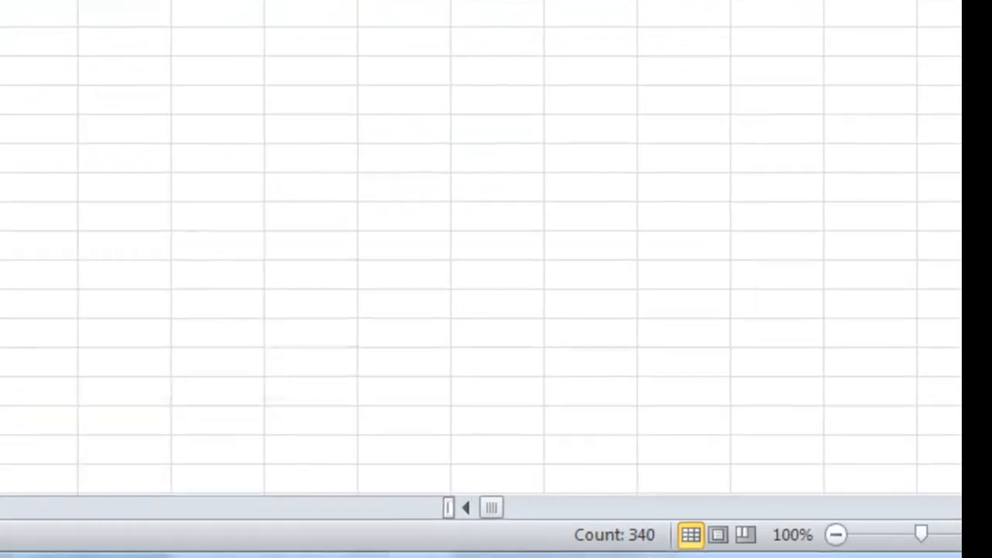
key(ctrl+f)
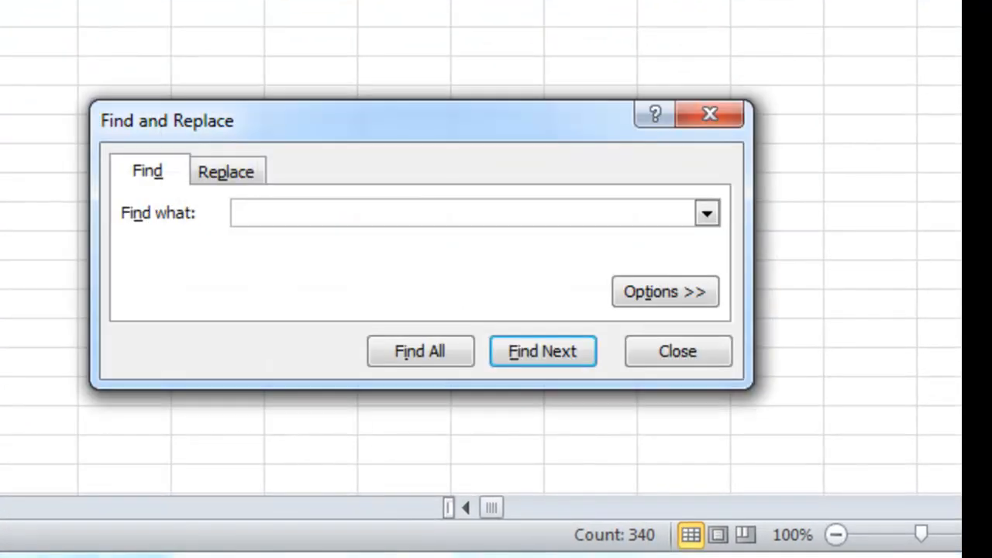
click(237, 174)
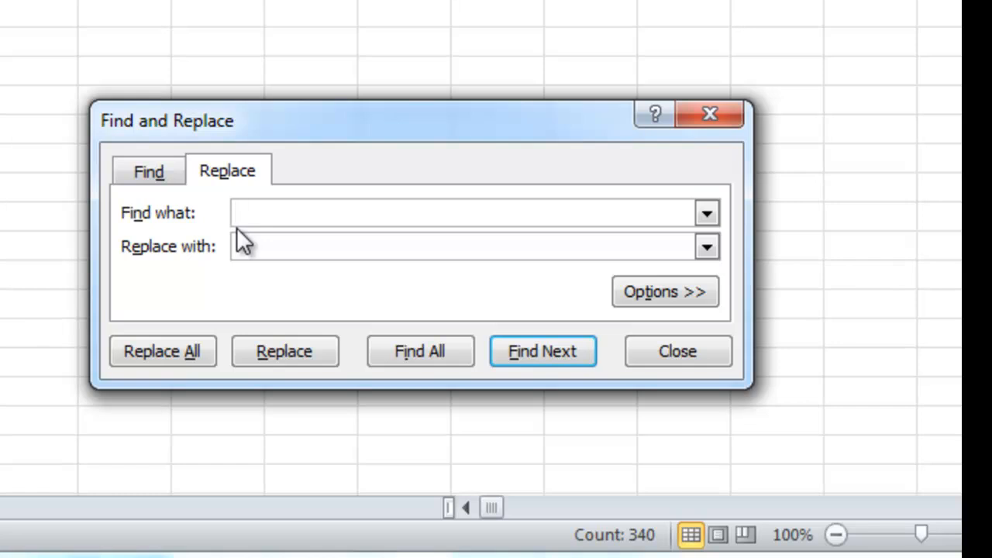
text(&nbsp;)
click(313, 248)
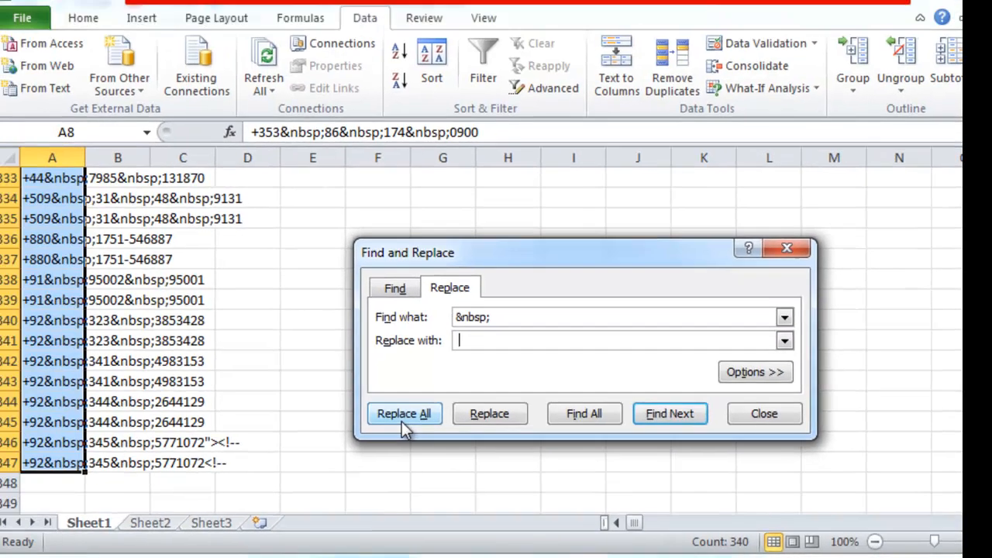
click(195, 369)
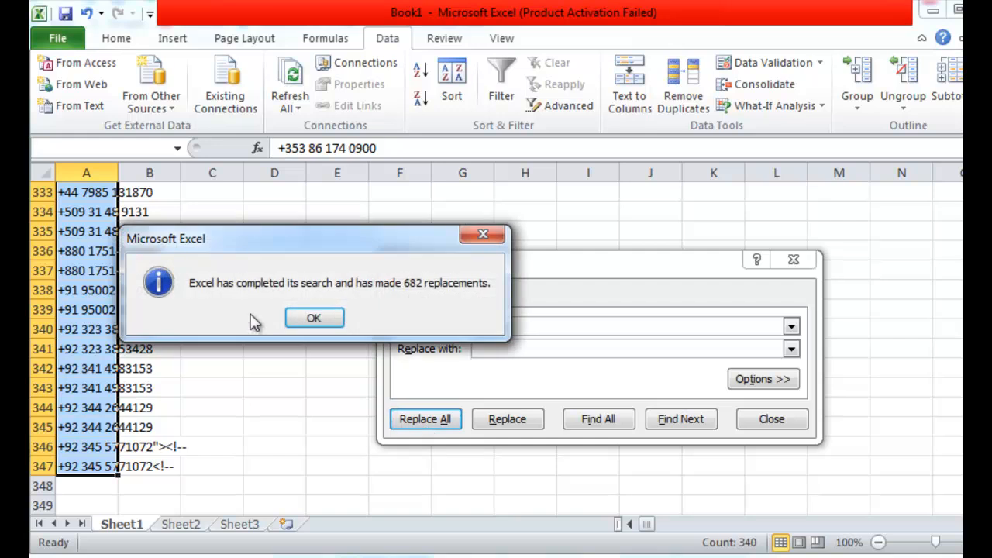
click(313, 319)
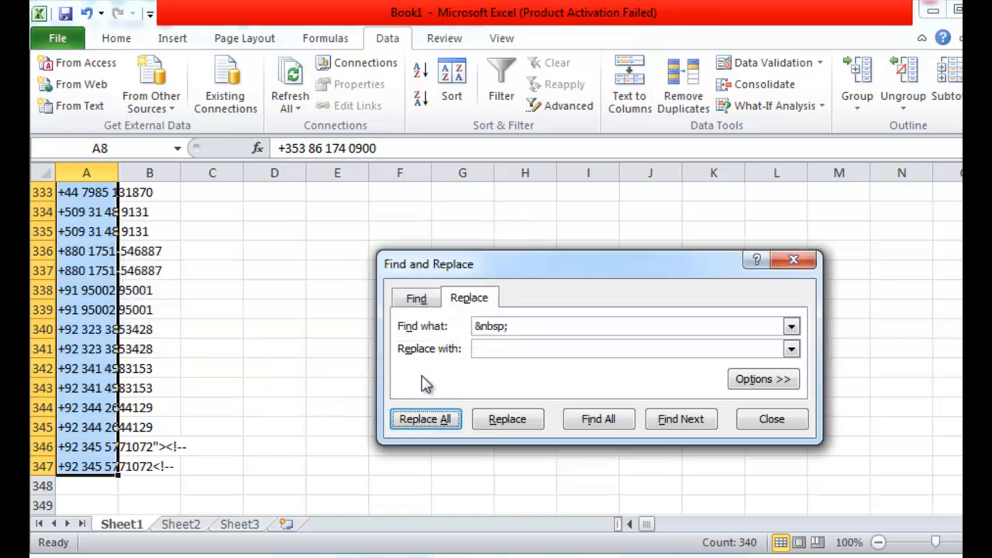
click(765, 421)
- Review the cleaned phone numbers in column A from the end of the list up to cell A8
scroll(256, 426, up, 9)
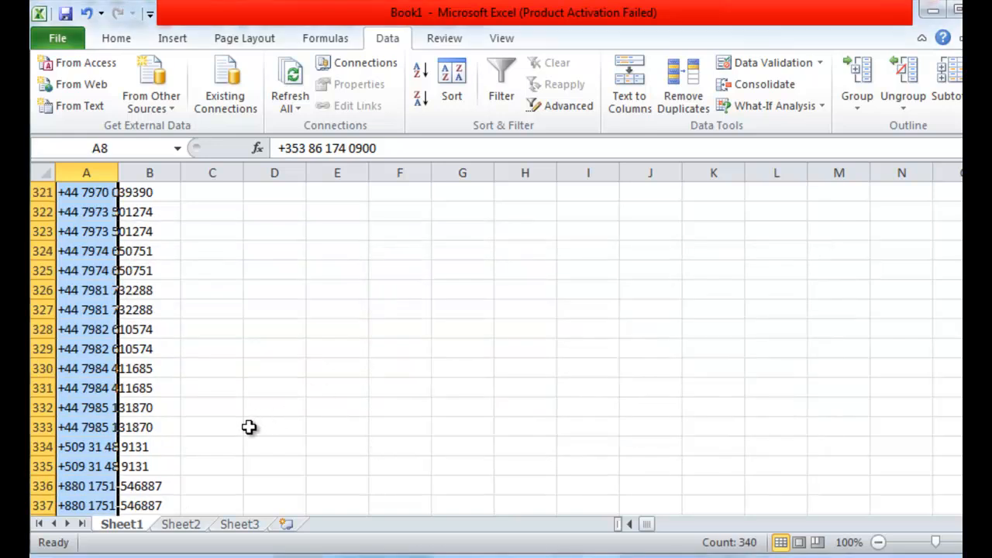
scroll(268, 413, up, 20)
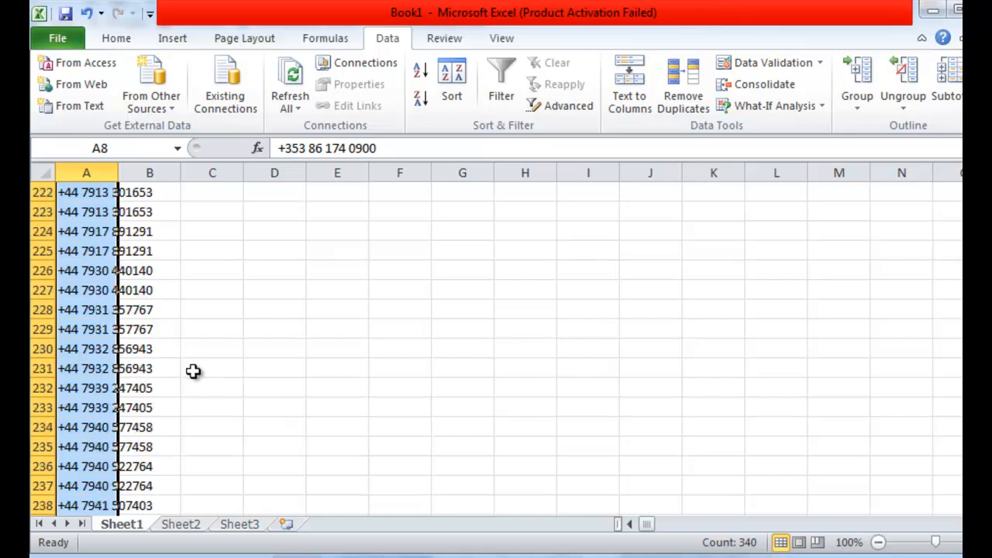
scroll(186, 351, up, 20)
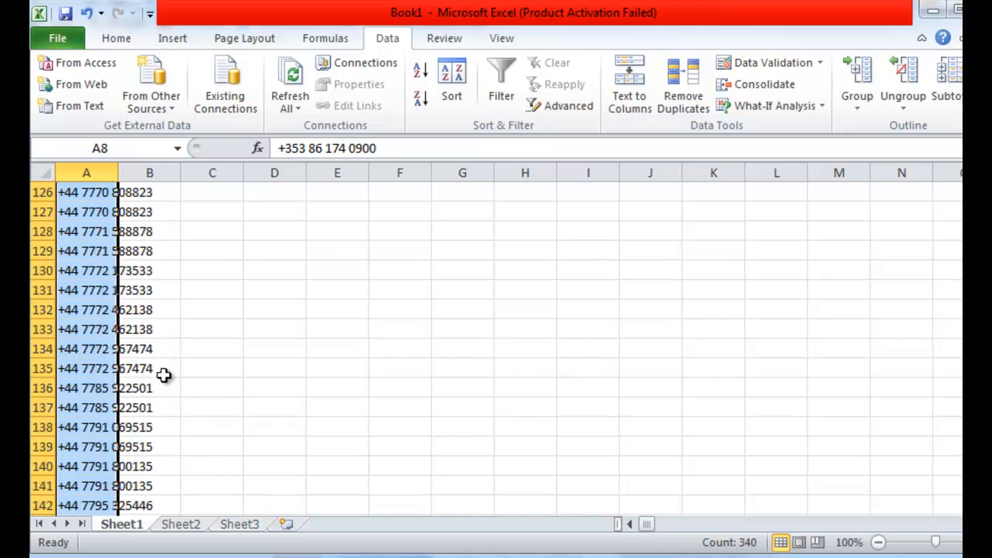
scroll(158, 370, up, 20)
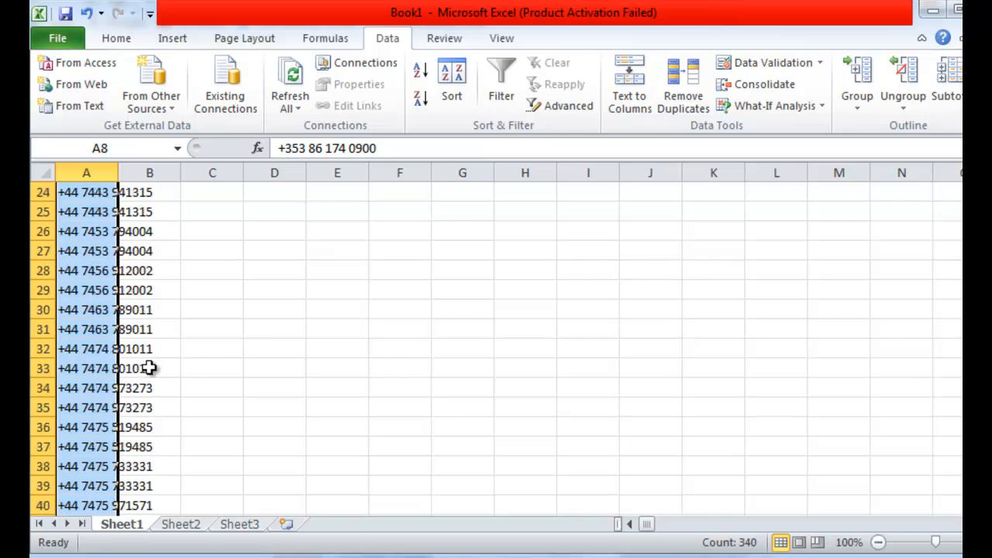
scroll(128, 353, down, 2)
click(86, 292)
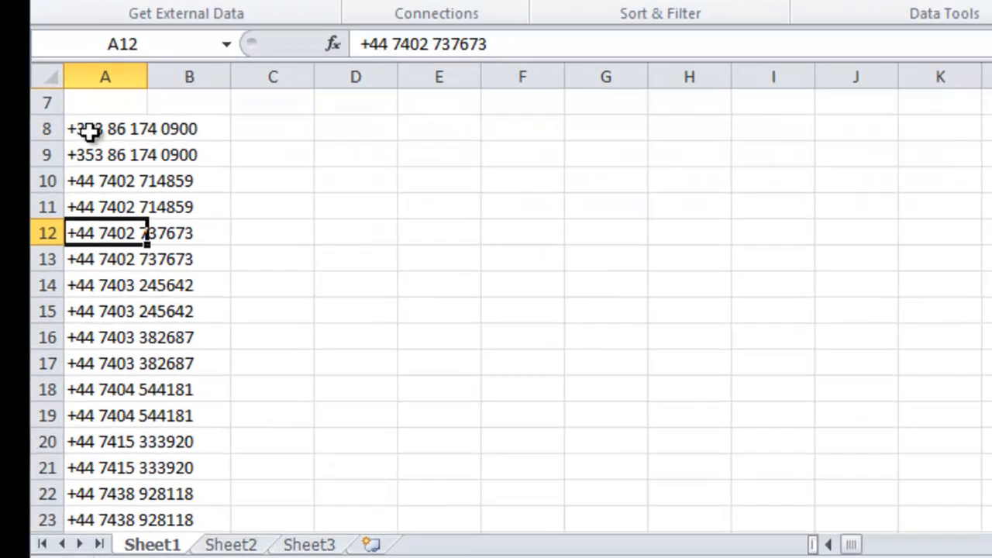
drag(89, 132, 117, 310)
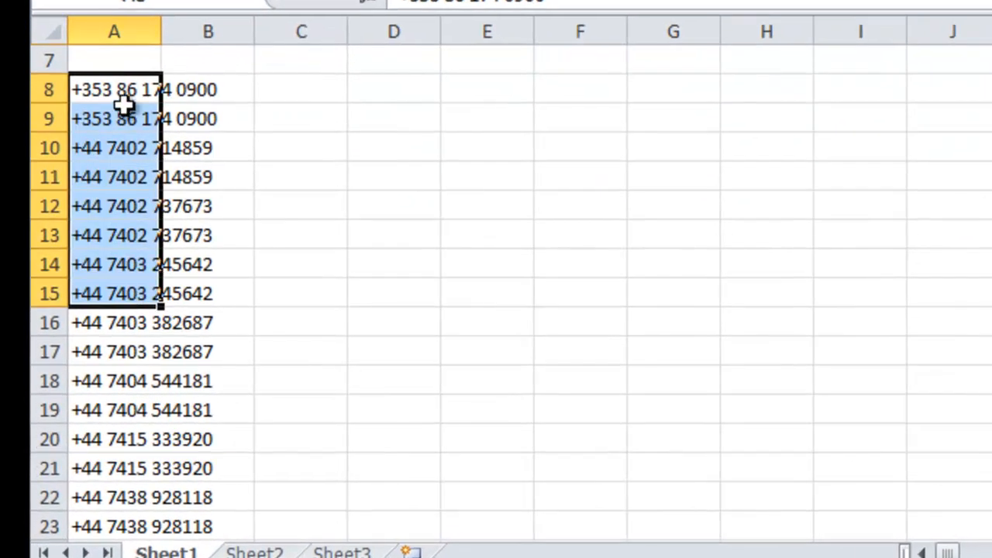
click(112, 131)
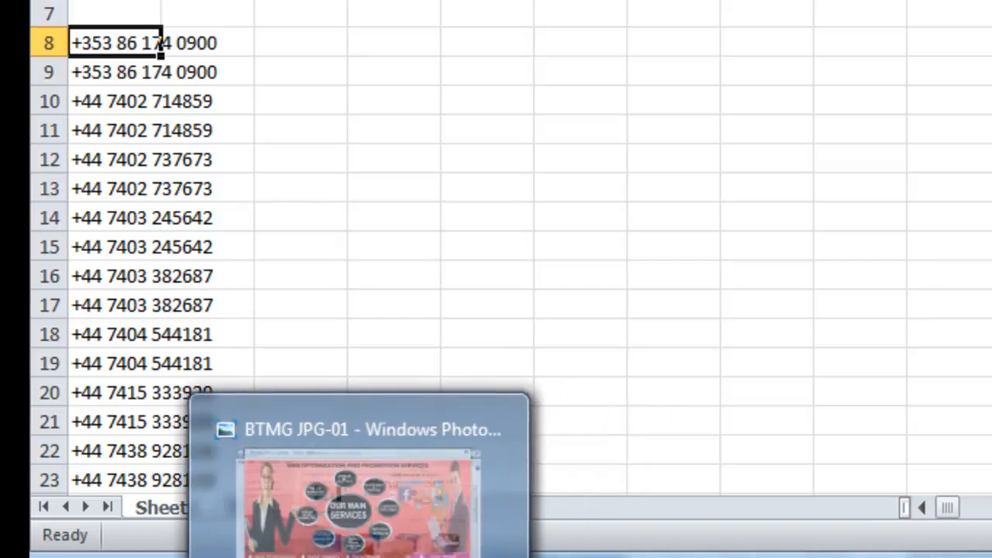
- Switch to the BTMG JPG-01 image in Windows Photo Viewer
click(359, 552)
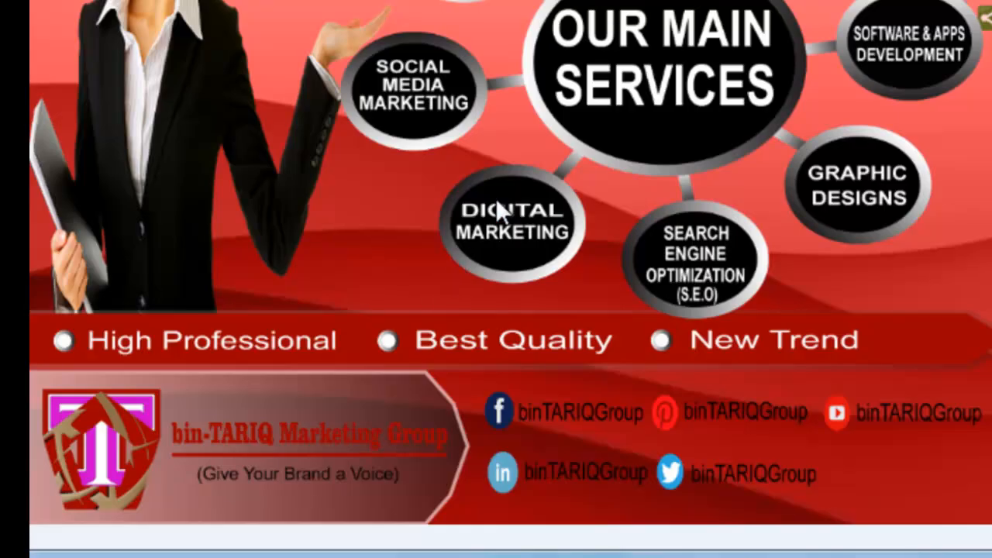